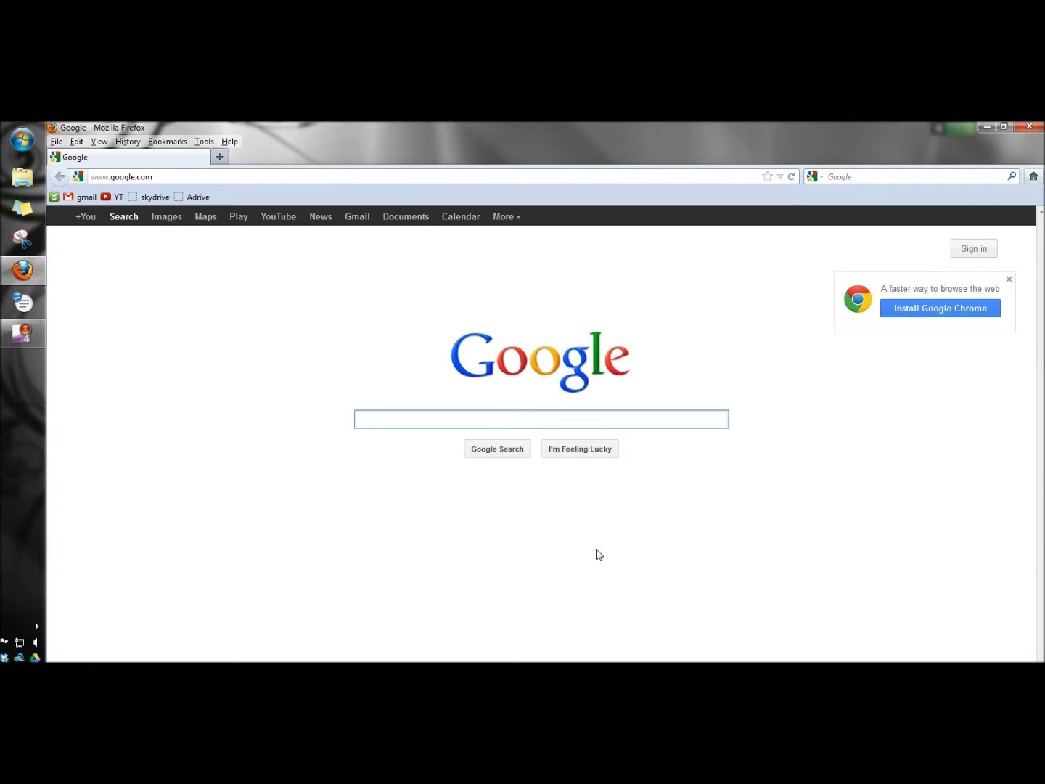
# - Search Google for 'iobit smart defrag 2' and start the free download from IObit's Smart Defrag 2 page
pyautogui.write('iobit smart defrag 2')
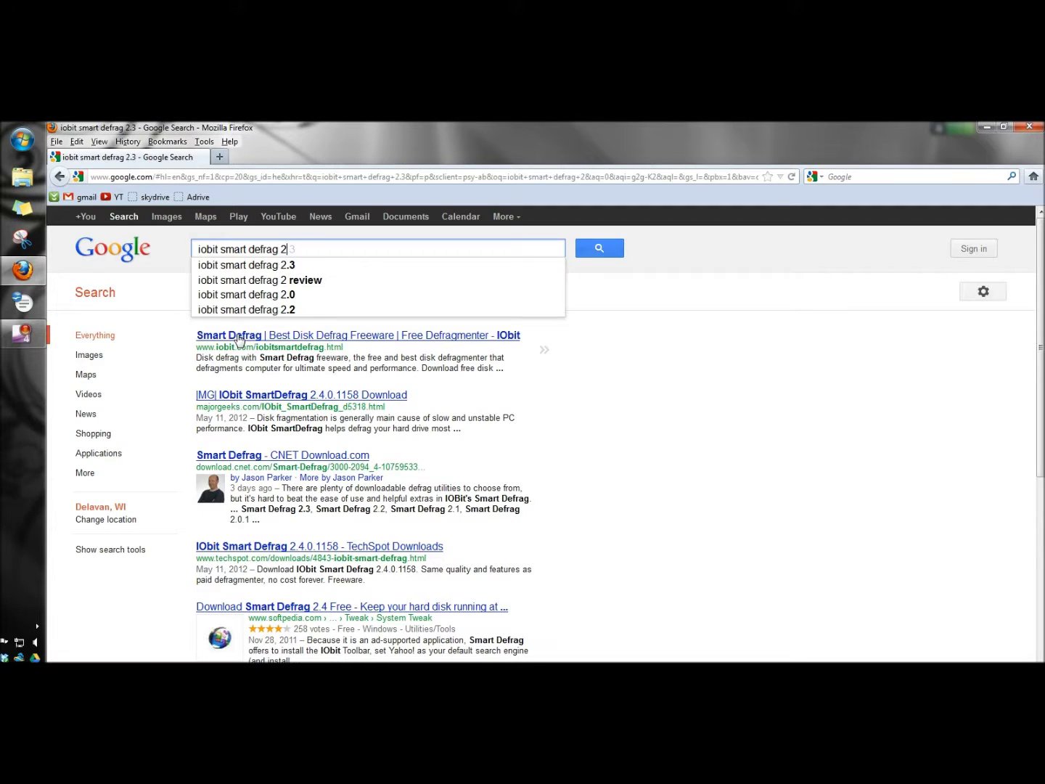
pyautogui.click(239, 340)
pyautogui.scroll(-3, 643, 423)
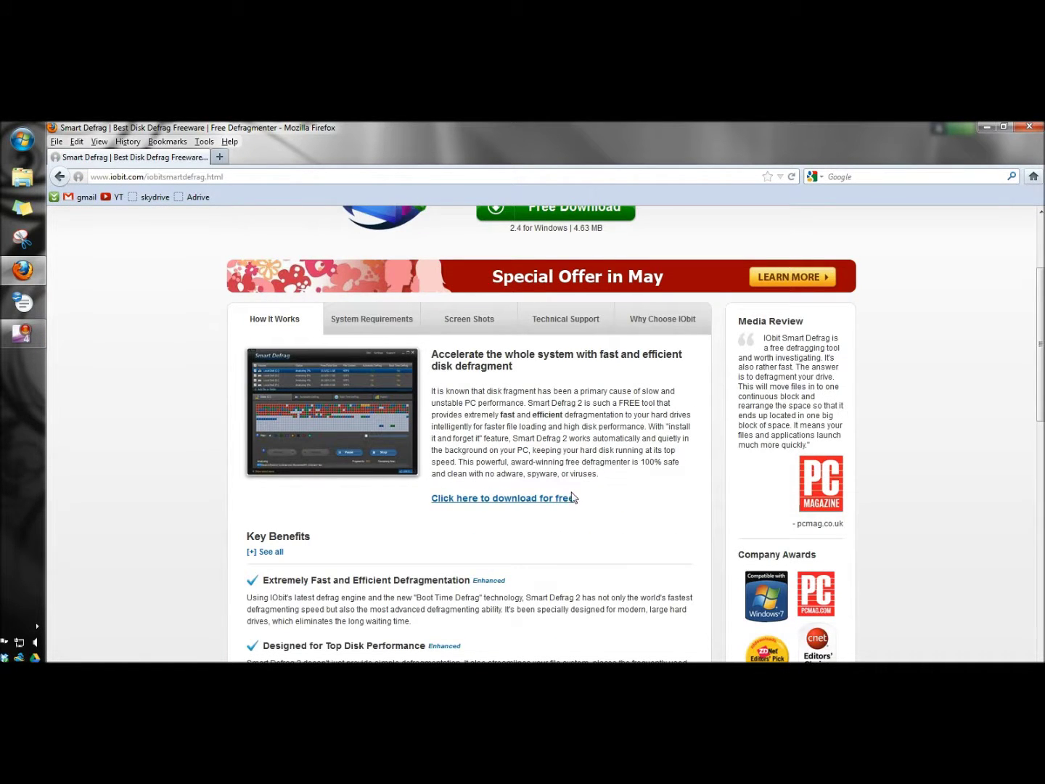
pyautogui.scroll(-3, 381, 497)
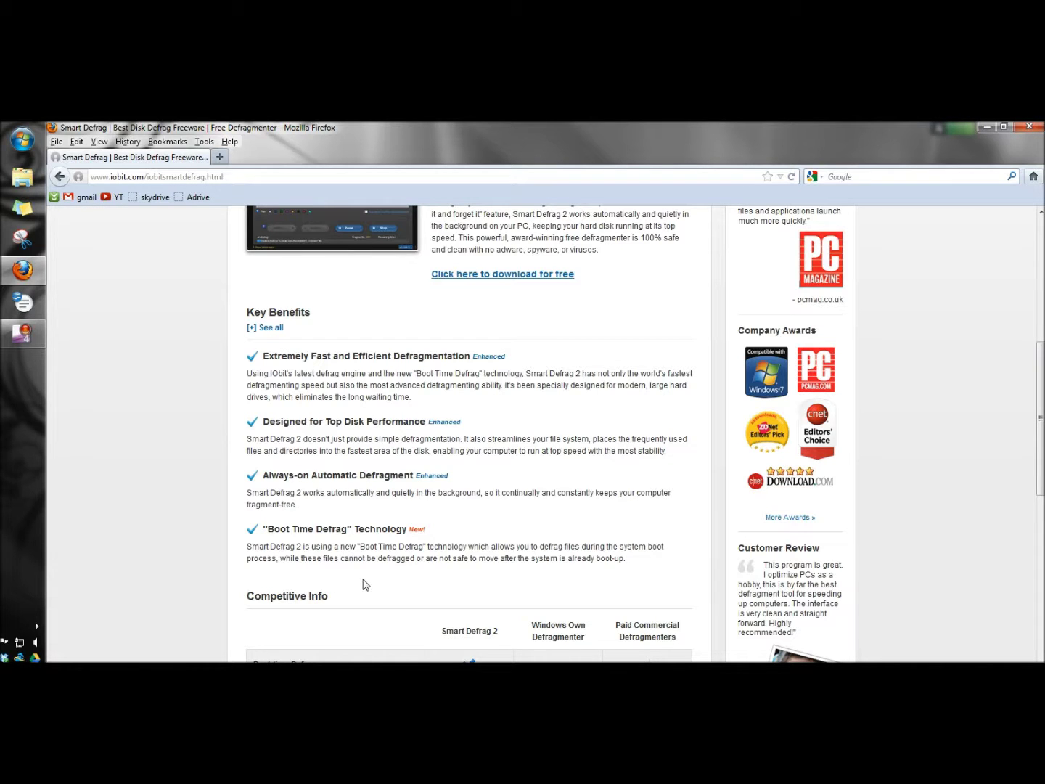
pyautogui.scroll(5, 365, 584)
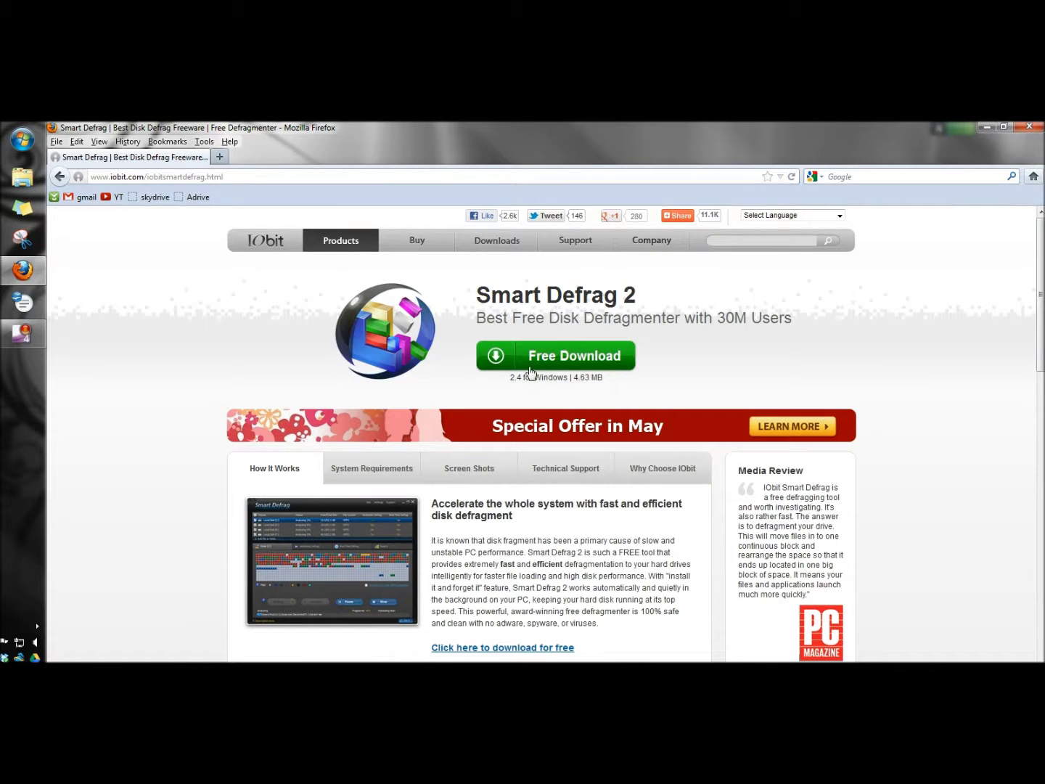
pyautogui.click(572, 359)
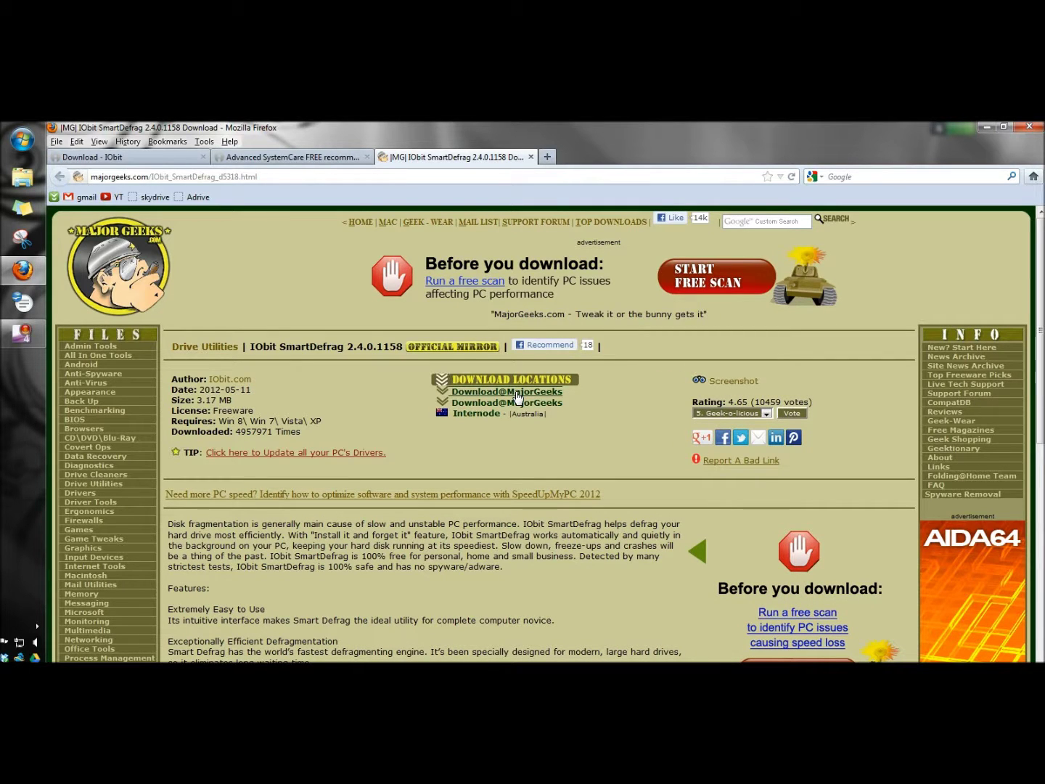
# - Download defragsetup.exe from the Download@MajorGeeks mirror
pyautogui.click(519, 396)
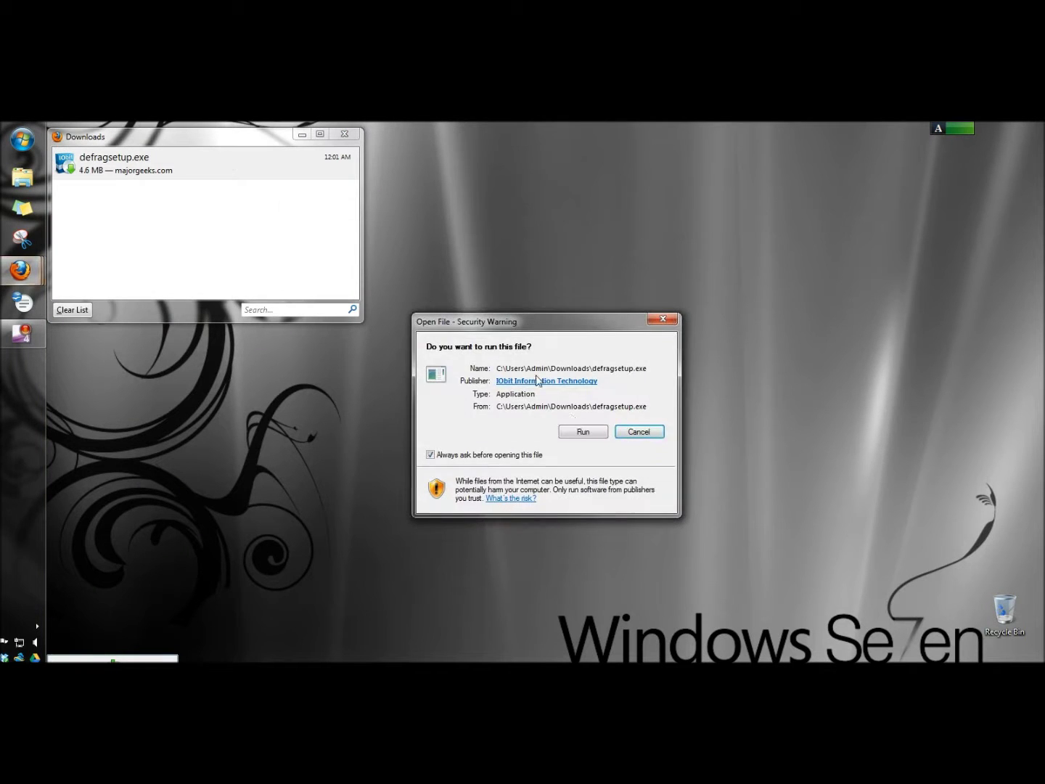
# - Run defragsetup.exe, accept the licence and keep the default install folder
pyautogui.click(583, 433)
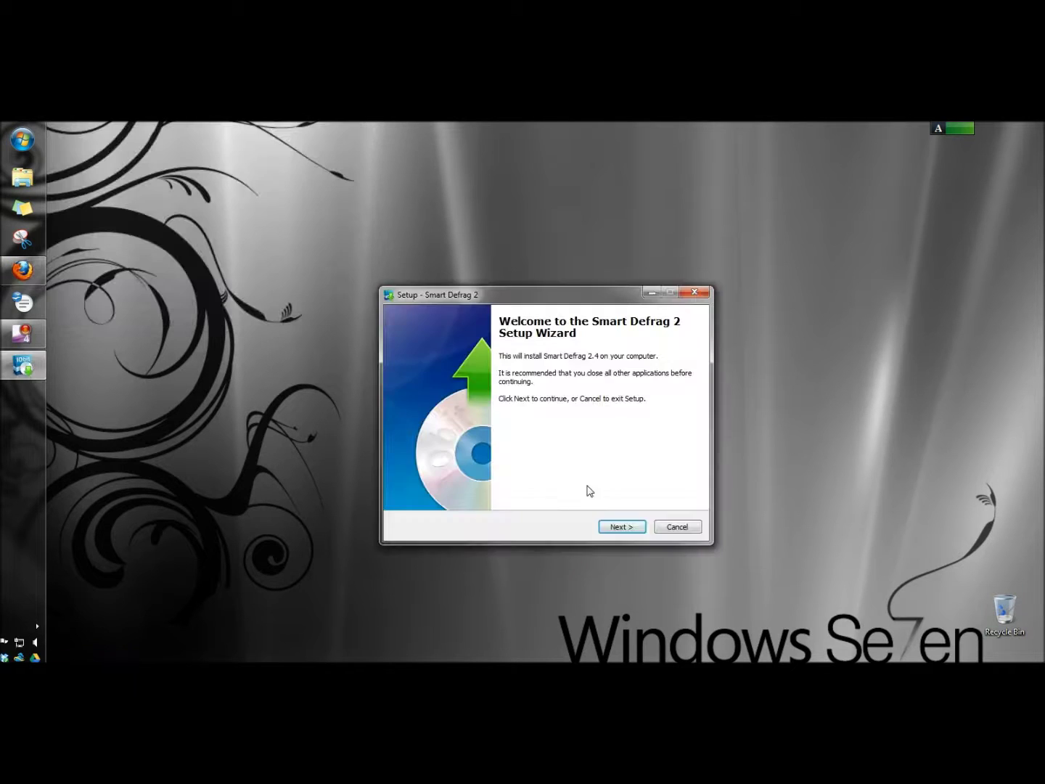
pyautogui.click(621, 529)
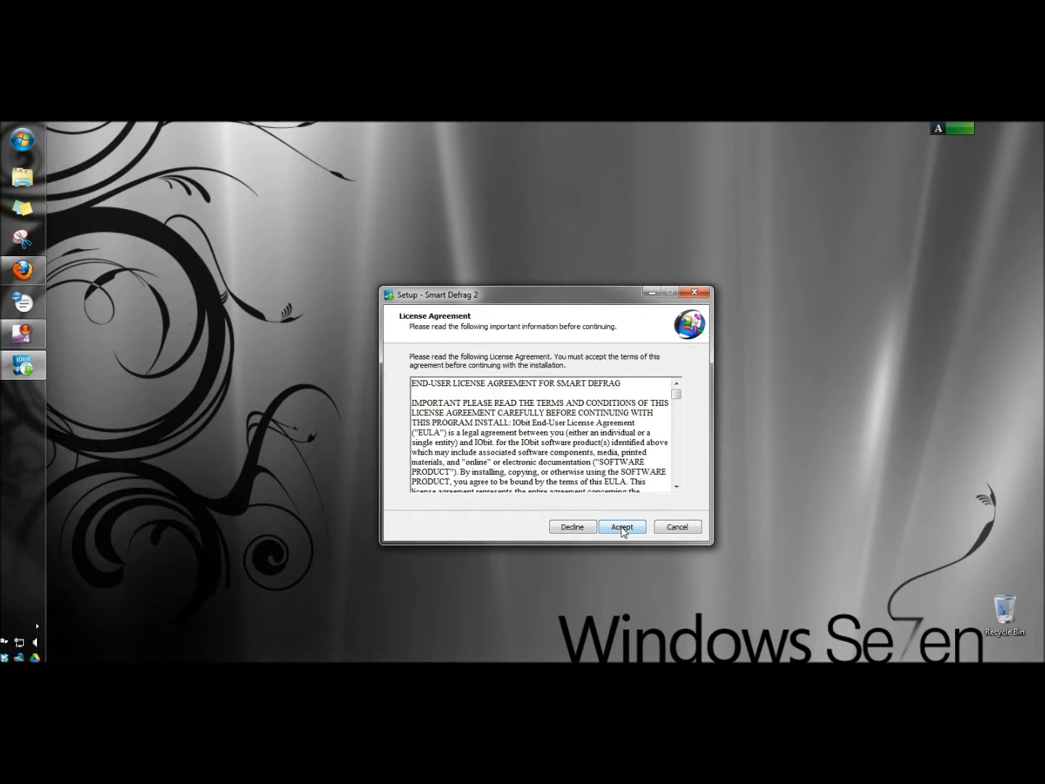
pyautogui.click(622, 528)
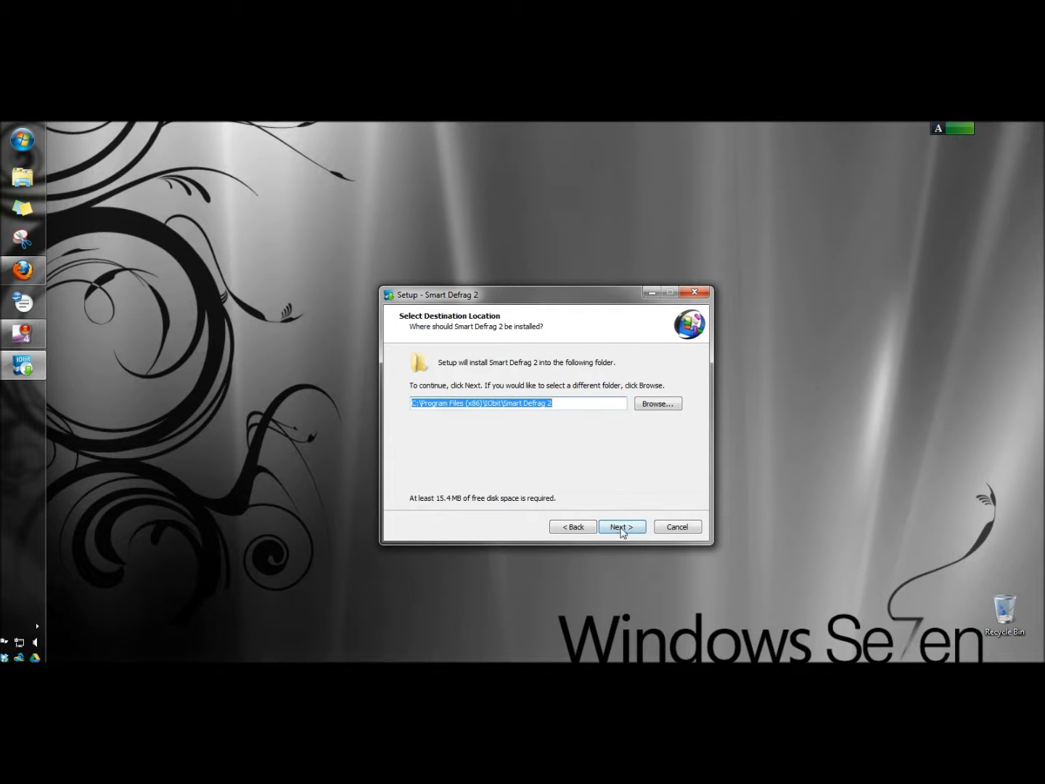
pyautogui.click(621, 528)
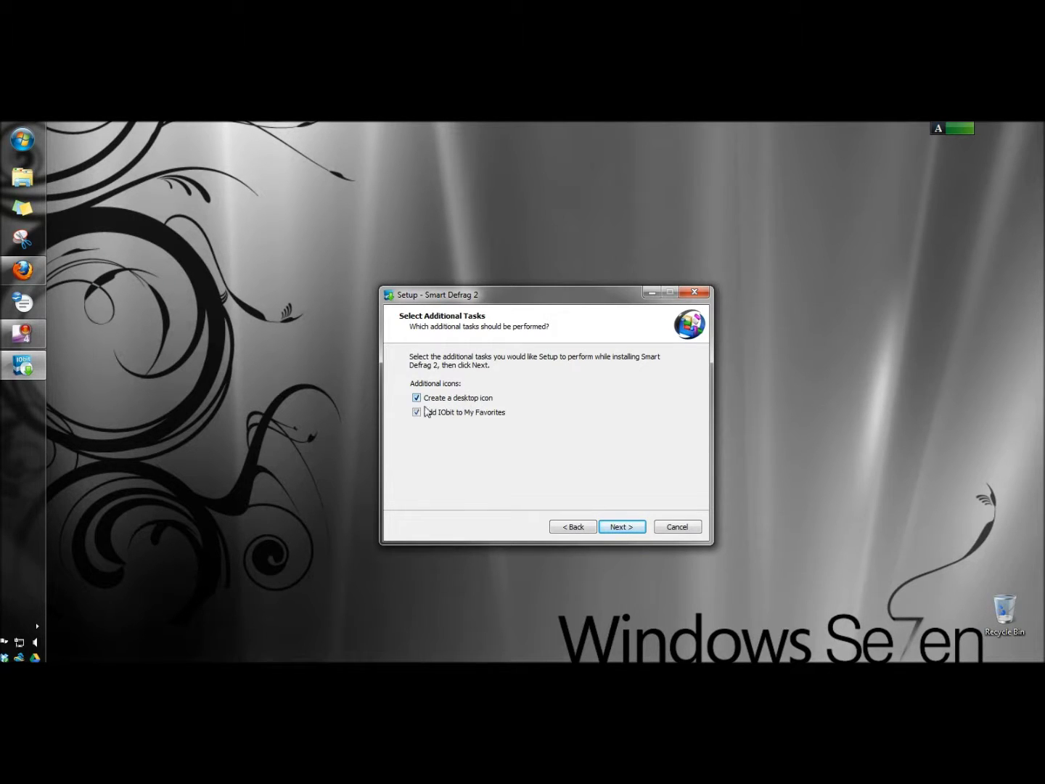
# - Decline the favorites link, IObit toolbar and Malware Fighter, then finish the installation
pyautogui.click(416, 413)
pyautogui.click(622, 530)
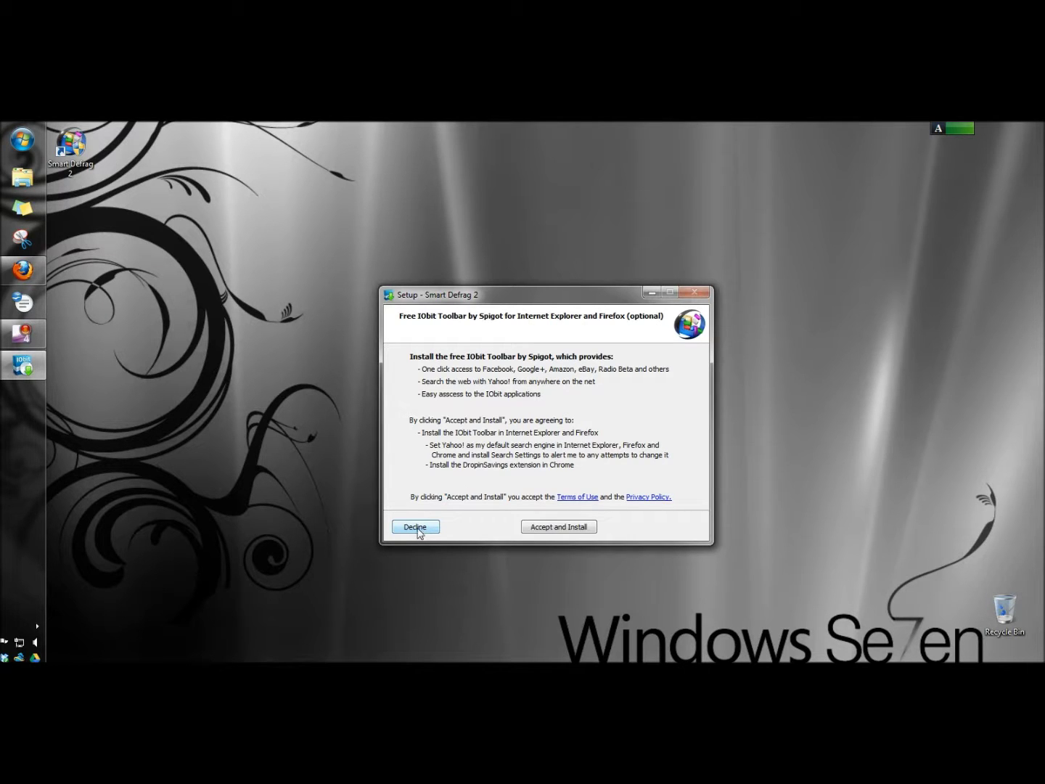
pyautogui.click(415, 527)
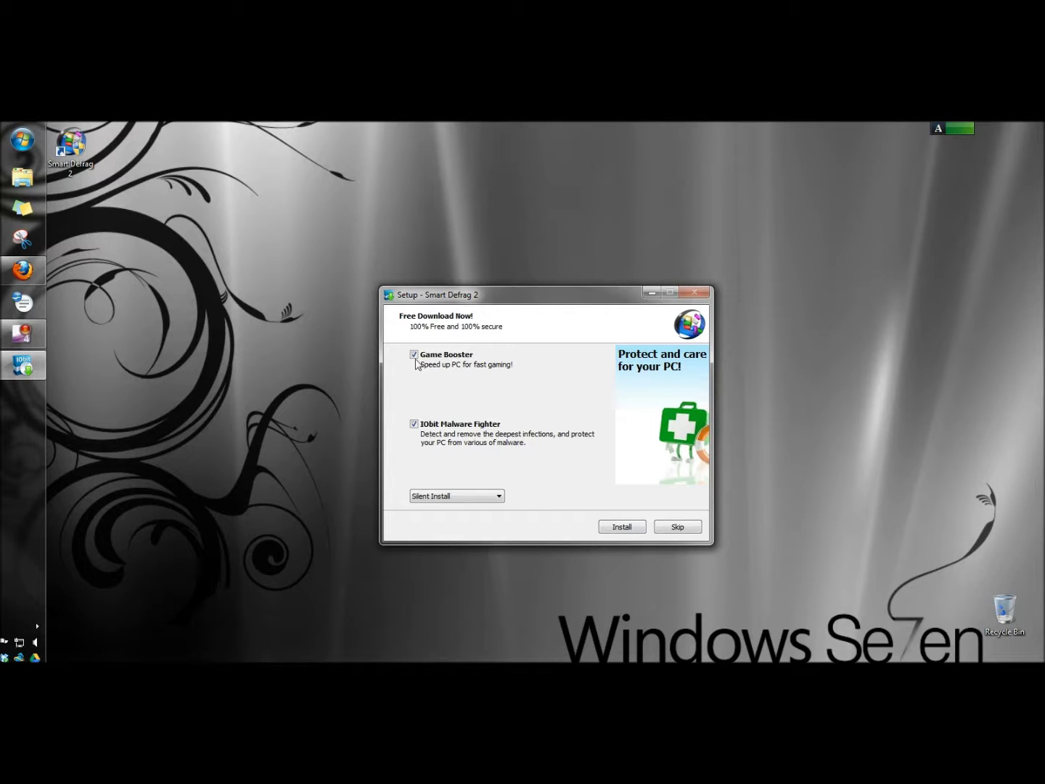
pyautogui.click(415, 424)
pyautogui.click(625, 533)
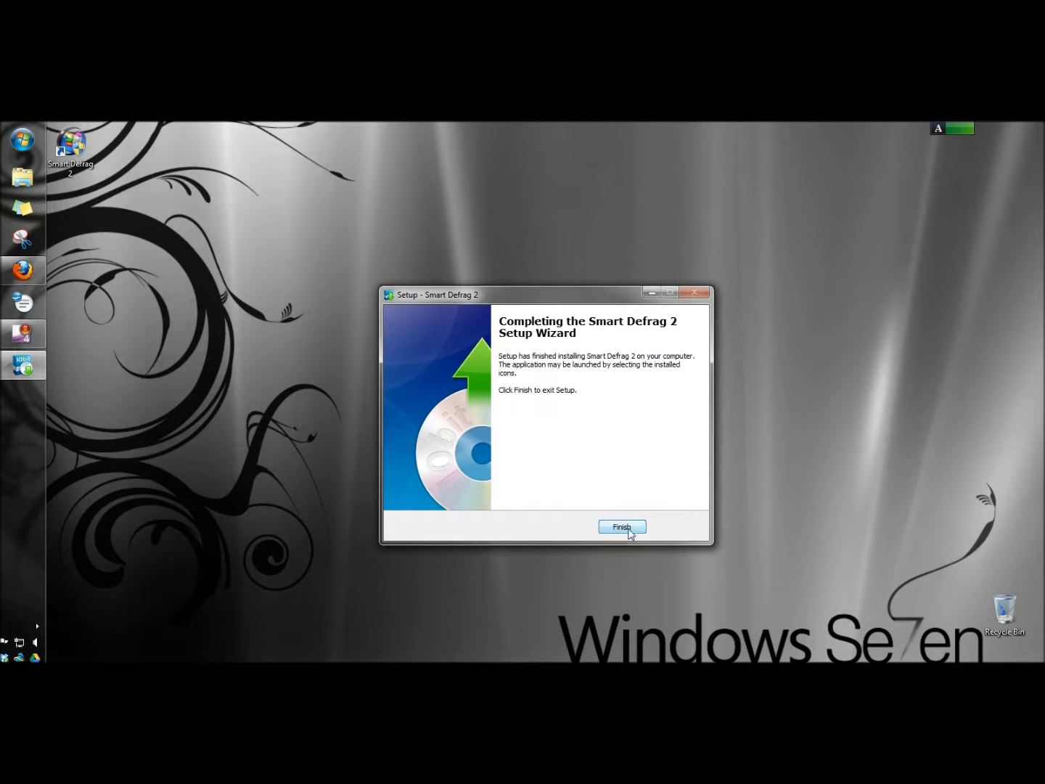
pyautogui.click(622, 527)
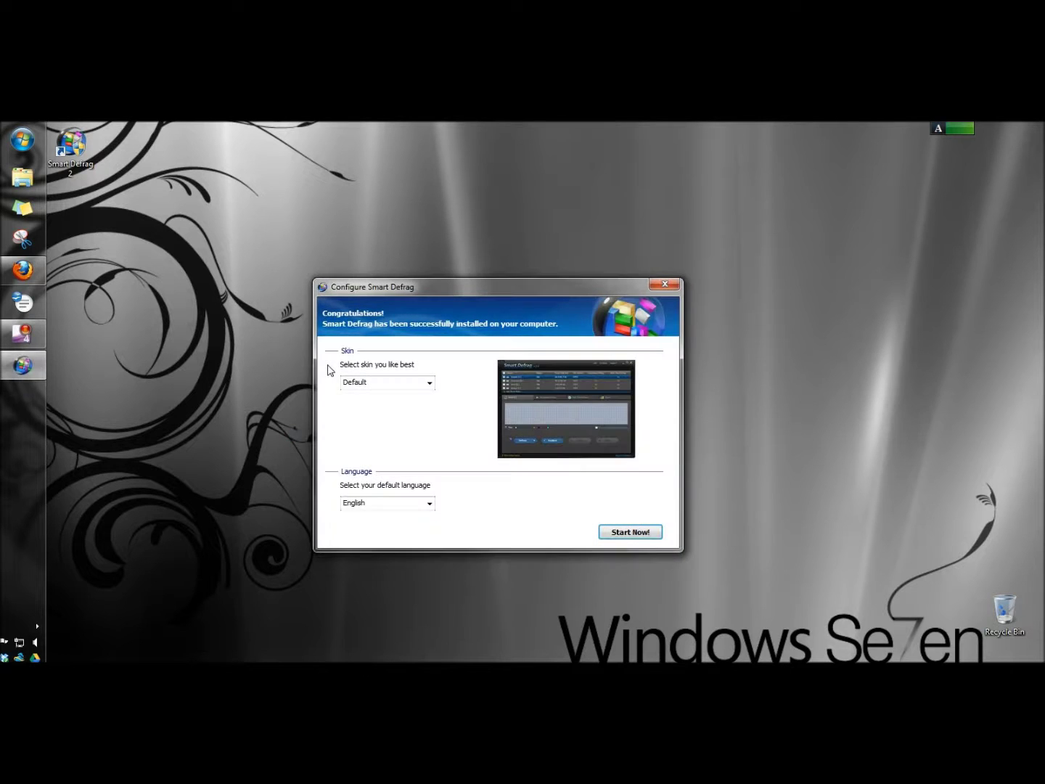
# - Pick the White skin in Configure Smart Defrag and launch Smart Defrag with Start Now!
pyautogui.click(428, 383)
pyautogui.click(428, 385)
pyautogui.click(429, 383)
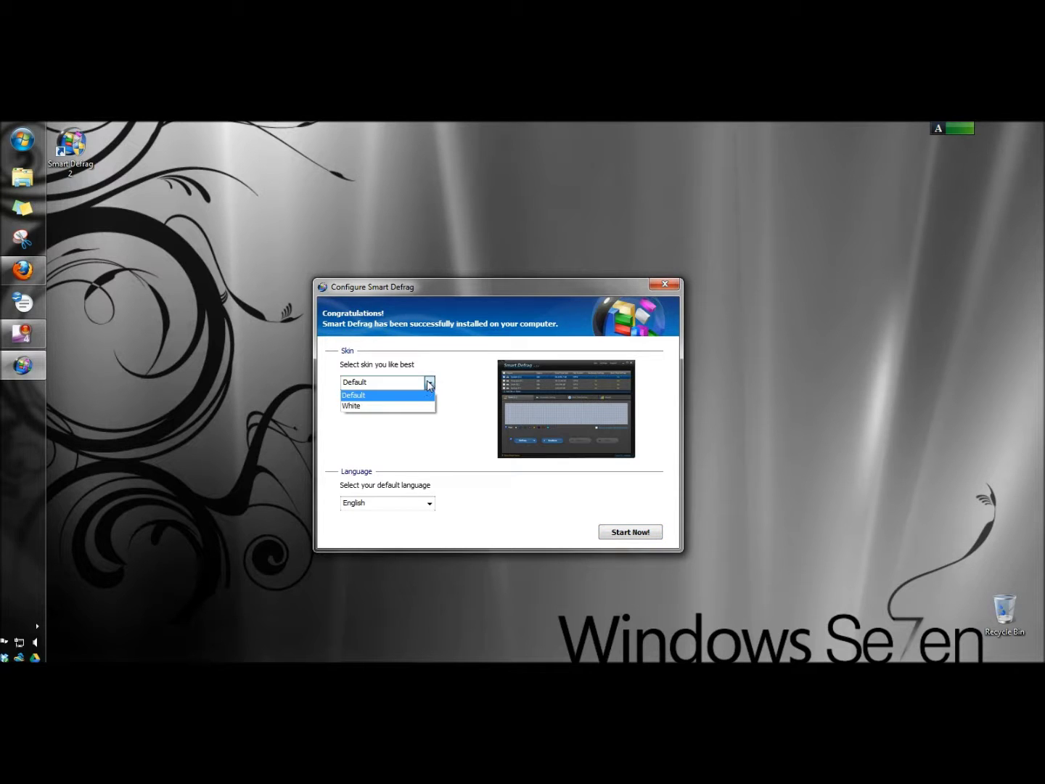
pyautogui.click(356, 408)
pyautogui.click(628, 532)
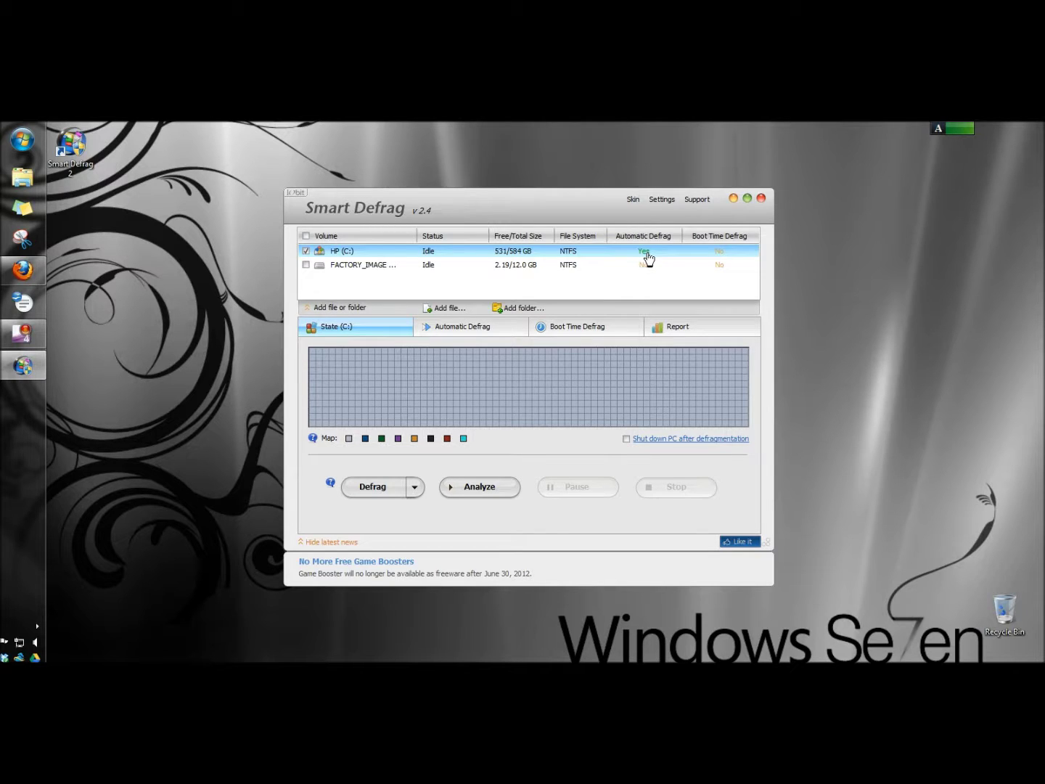
# - Analyze HP (C:), view the Automatic Defrag statistics, and open its Configure settings
pyautogui.click(477, 487)
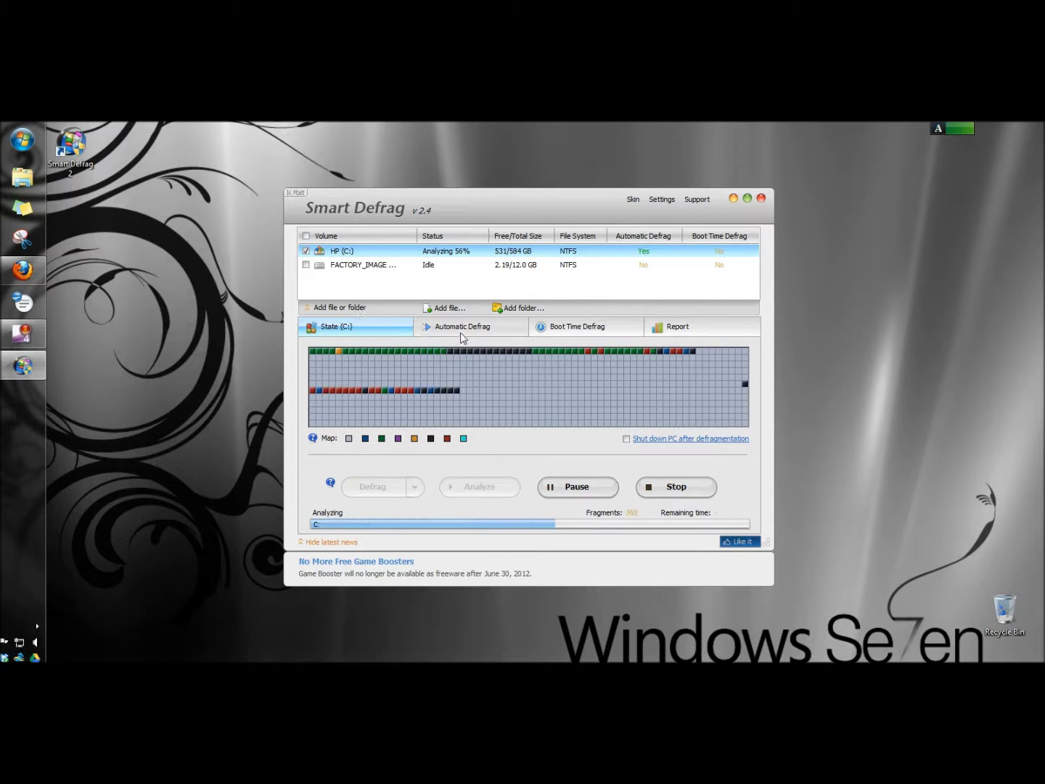
pyautogui.click(485, 331)
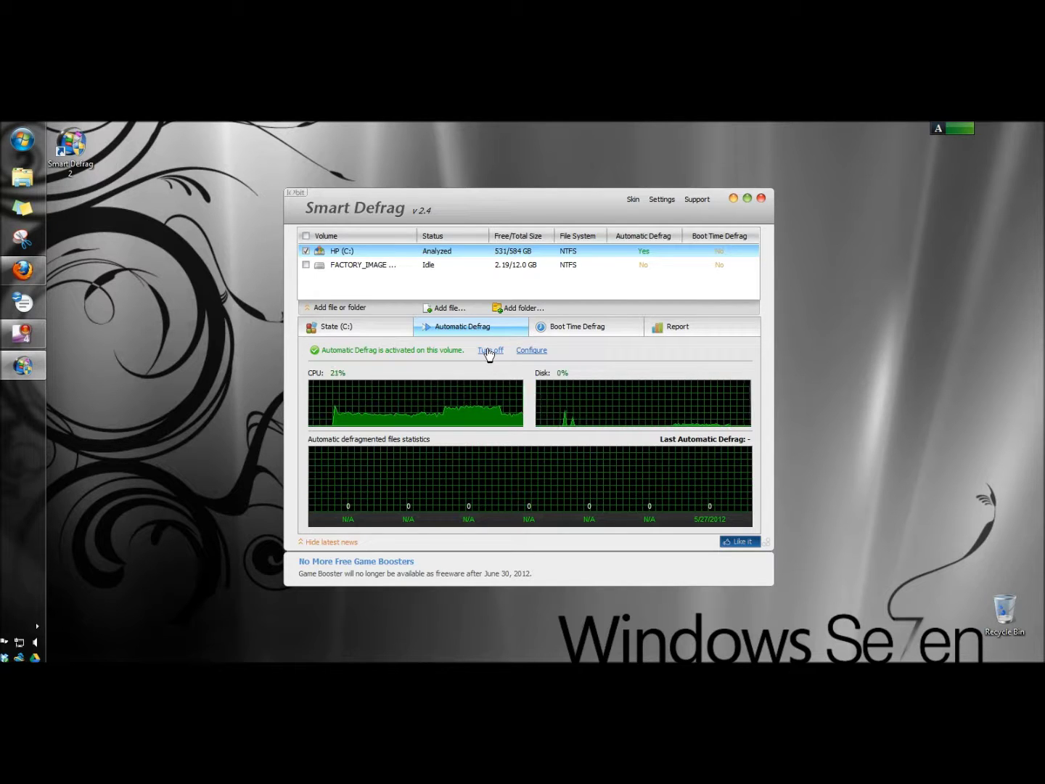
pyautogui.click(539, 353)
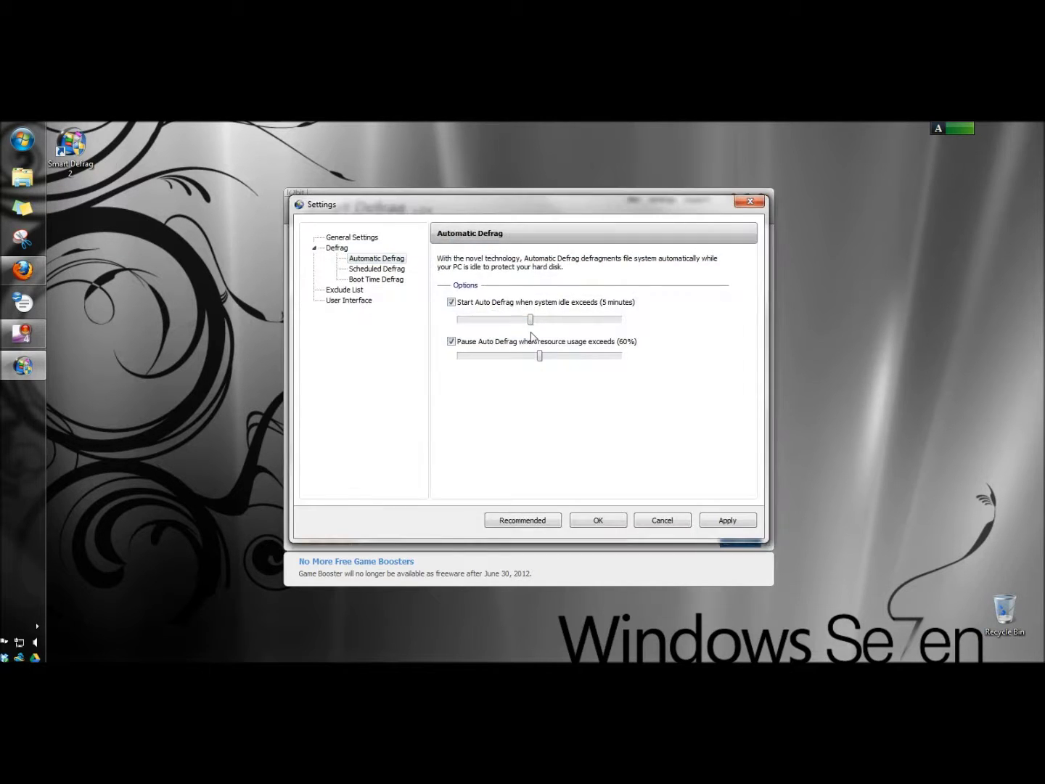
pyautogui.moveTo(530, 321)
pyautogui.mouseDown()
pyautogui.moveTo(615, 326)
pyautogui.moveTo(532, 326)
pyautogui.mouseUp()
# - Switch Scheduled Defrag on for HP (C:) with the Fully Optimize action
pyautogui.click(398, 270)
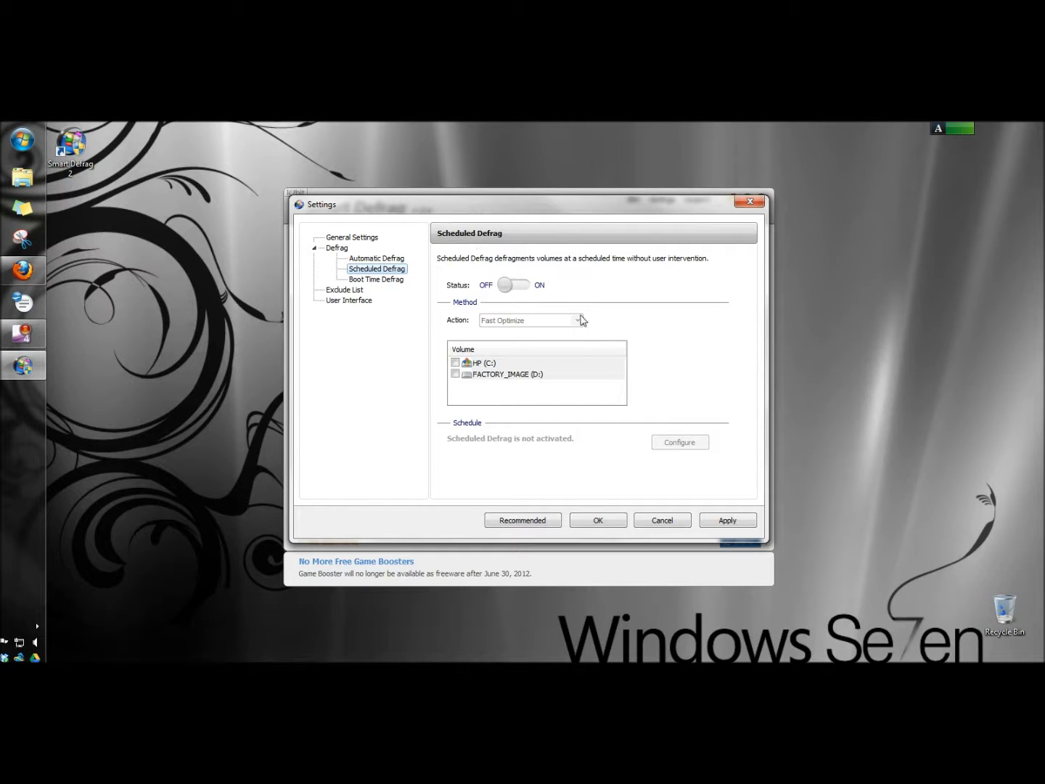
pyautogui.click(526, 286)
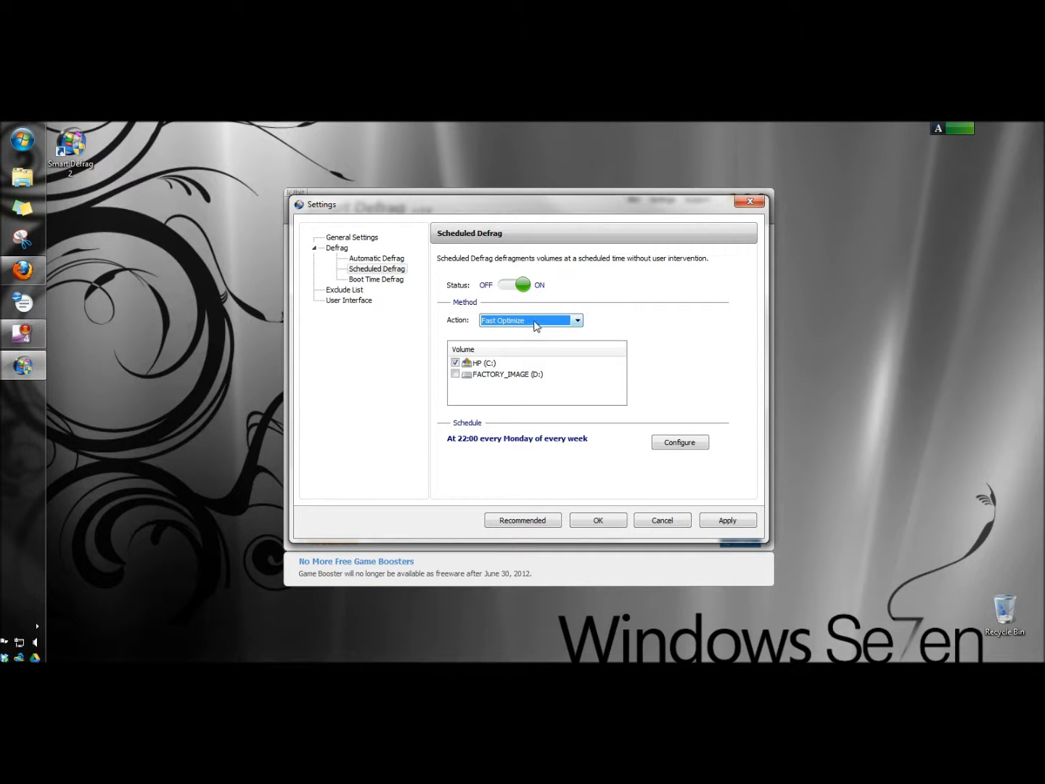
pyautogui.click(579, 322)
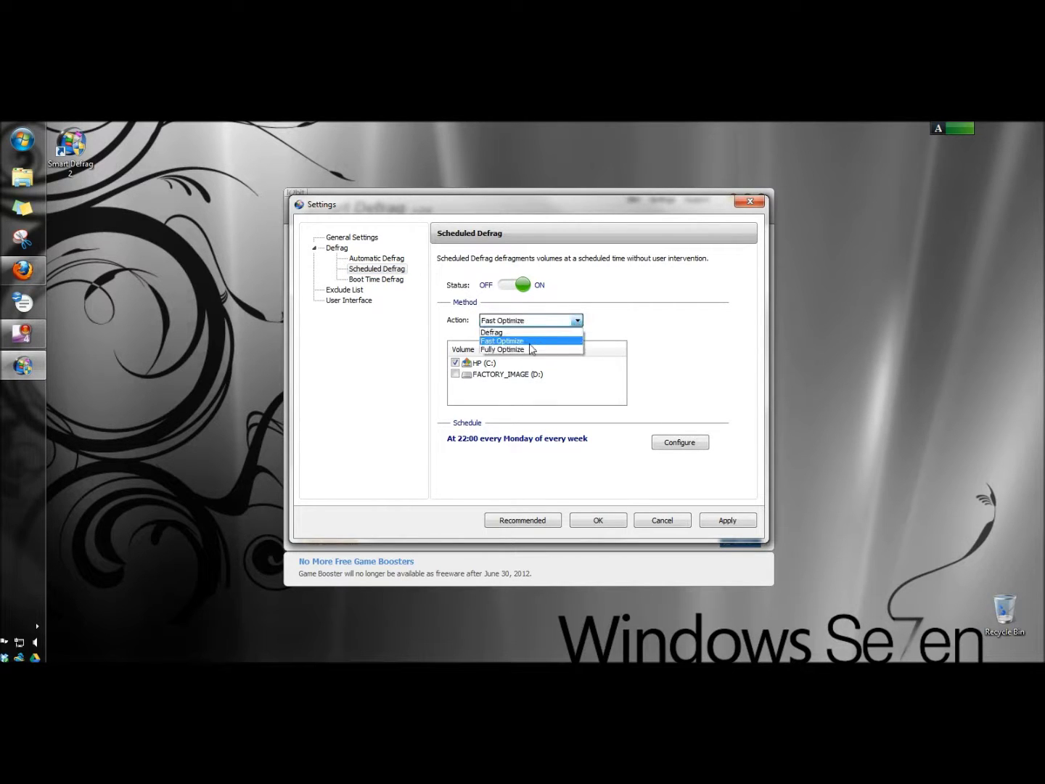
pyautogui.click(525, 350)
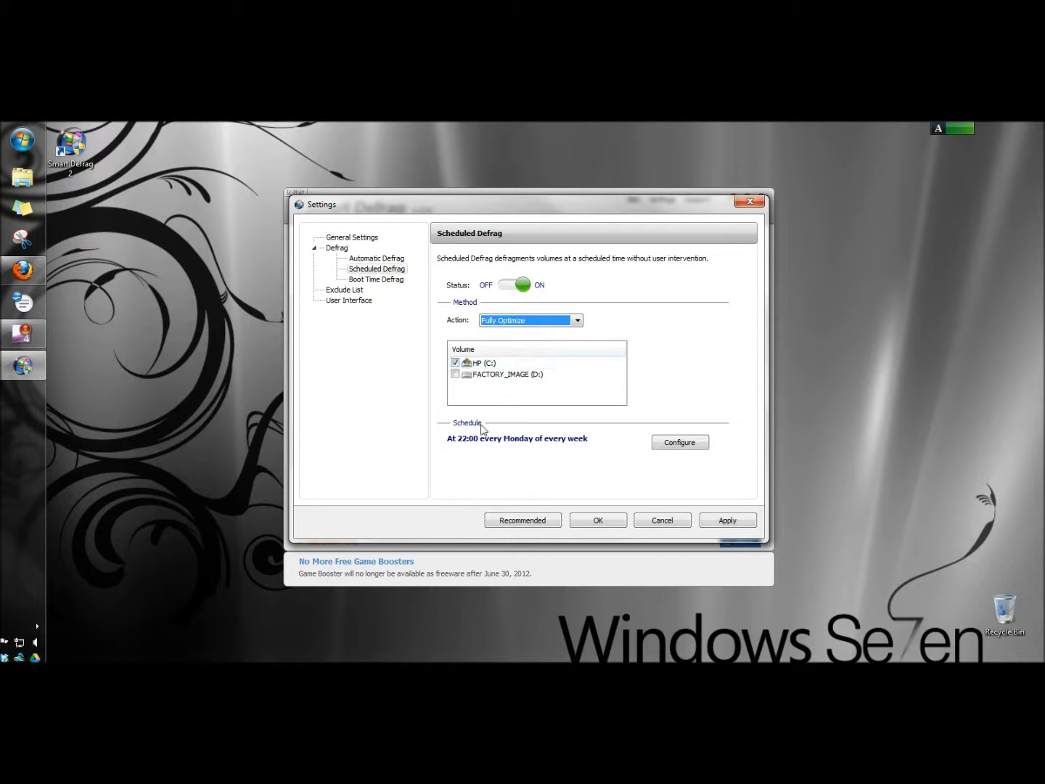
pyautogui.click(455, 452)
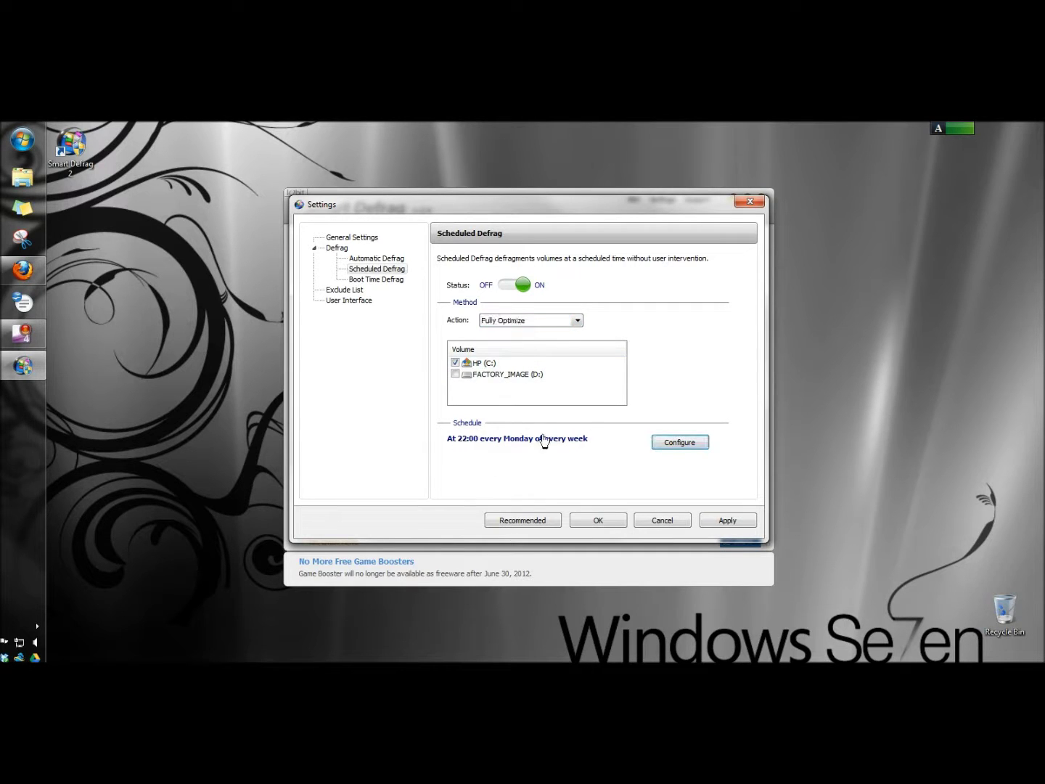
# - Schedule the defrag every week on Sunday at 10:00 AM, allowing it to run on battery
pyautogui.click(666, 444)
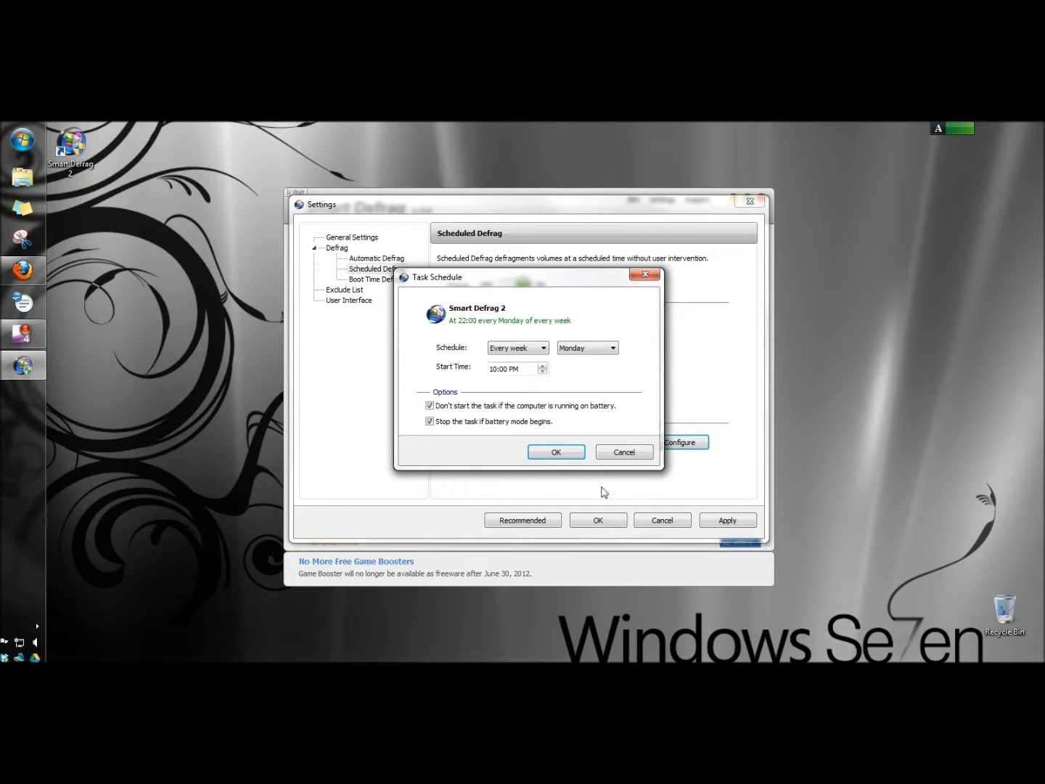
pyautogui.click(542, 350)
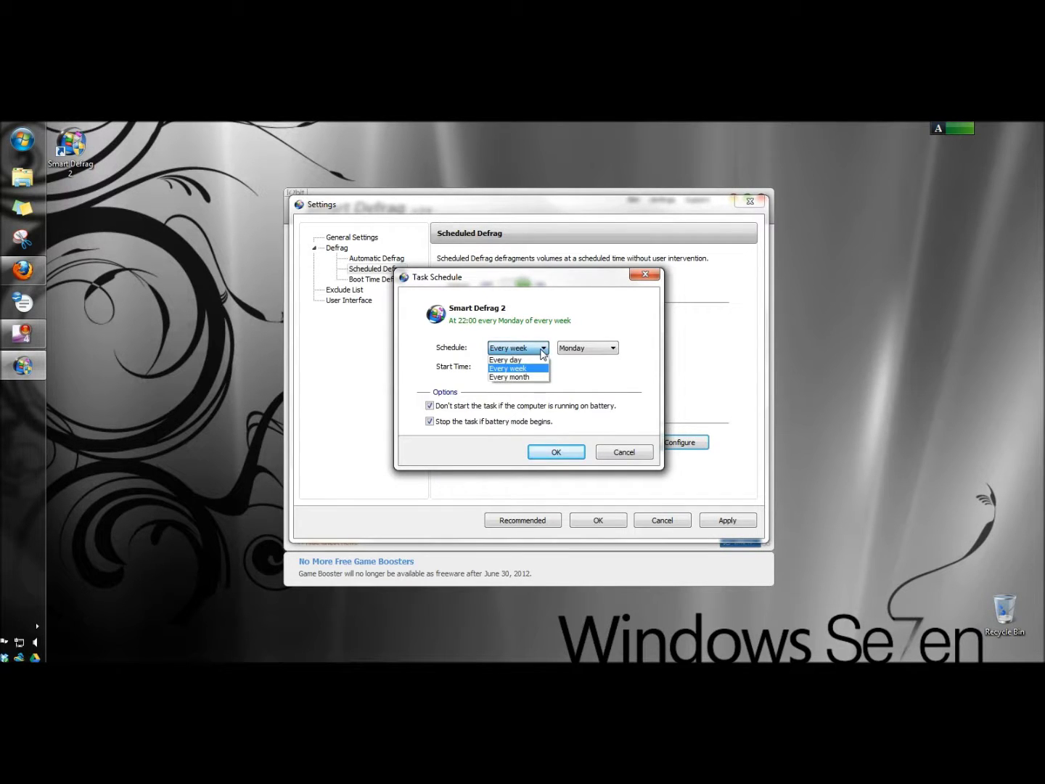
pyautogui.click(519, 368)
pyautogui.scroll(1, 573, 350)
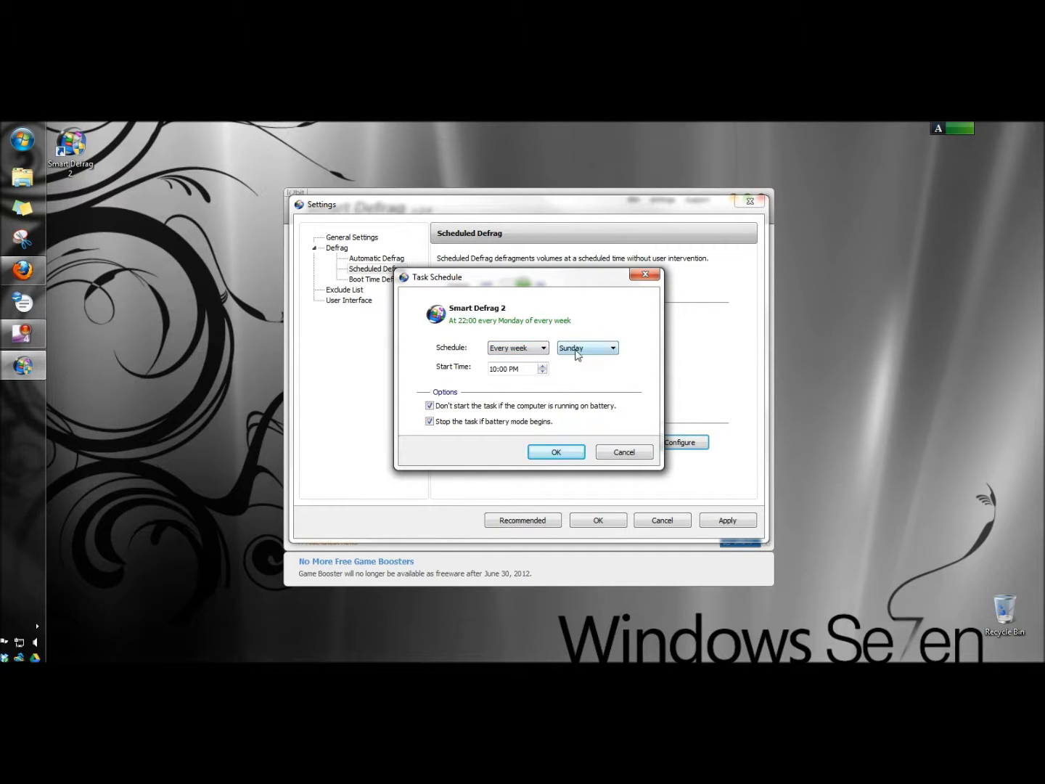
pyautogui.click(513, 370)
pyautogui.press('Down')
pyautogui.click(429, 406)
pyautogui.click(428, 423)
pyautogui.click(565, 453)
pyautogui.click(375, 278)
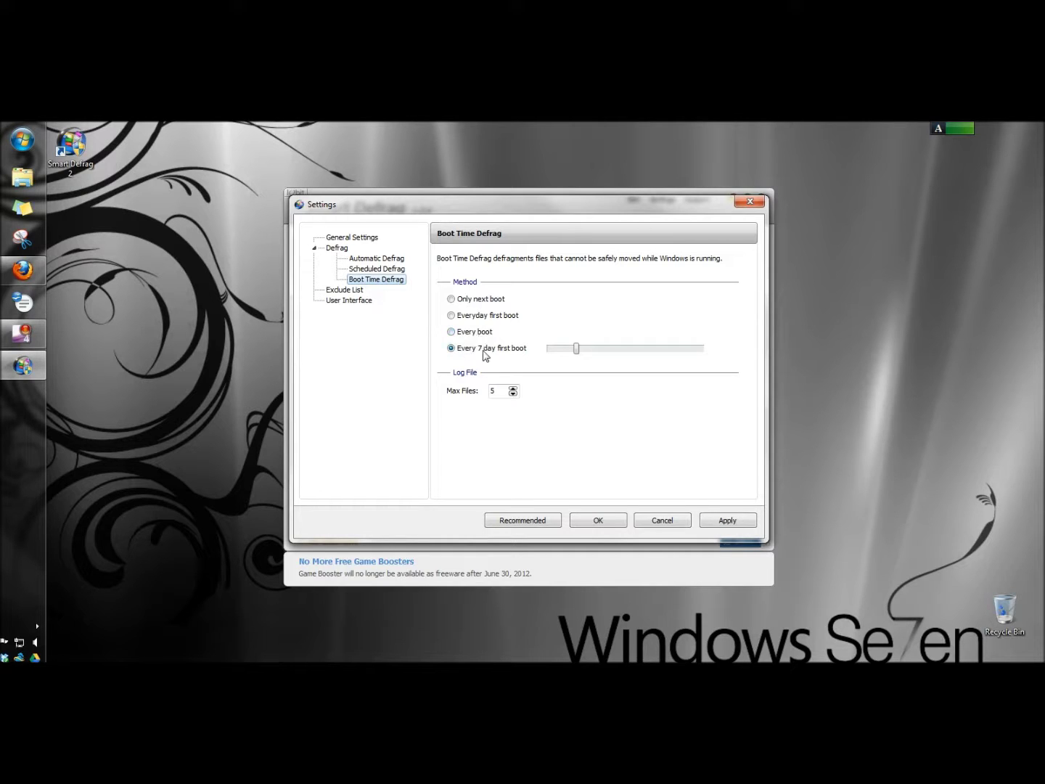
# - Set boot-time defrag to run every 30 days on first boot, with Max Files 1
pyautogui.moveTo(576, 349); pyautogui.dragTo(704, 355)
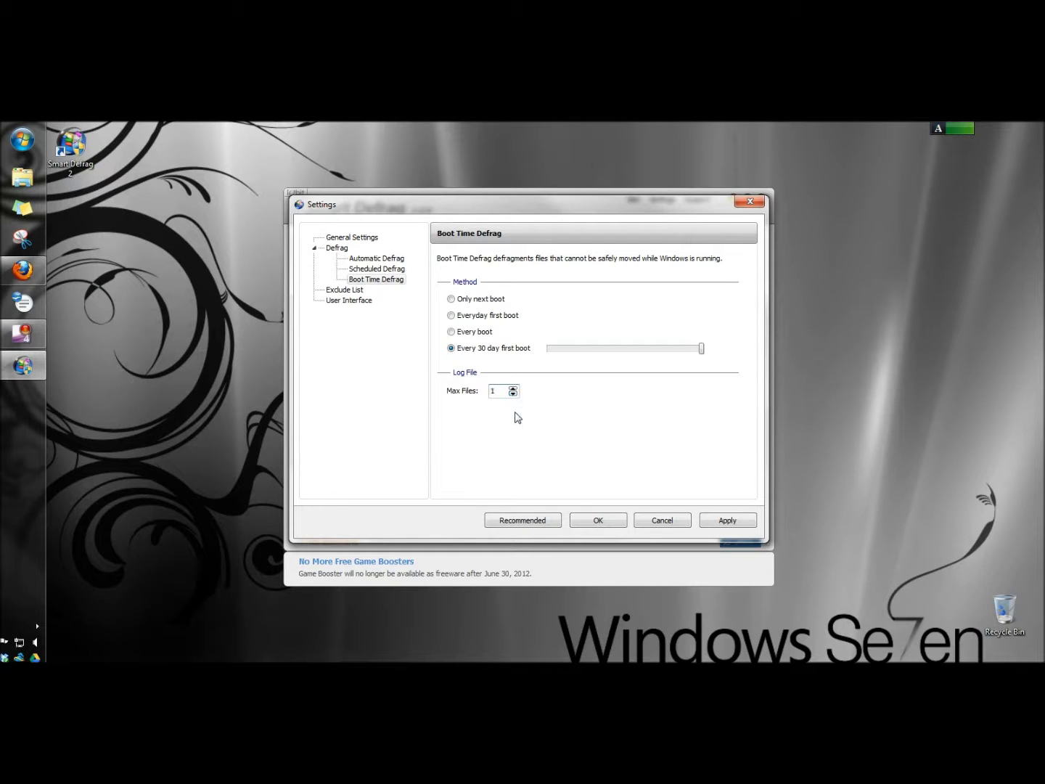
# - Review the Exclude List, leave transparency at minimum, turn off the accessible disk map, and apply
pyautogui.click(343, 291)
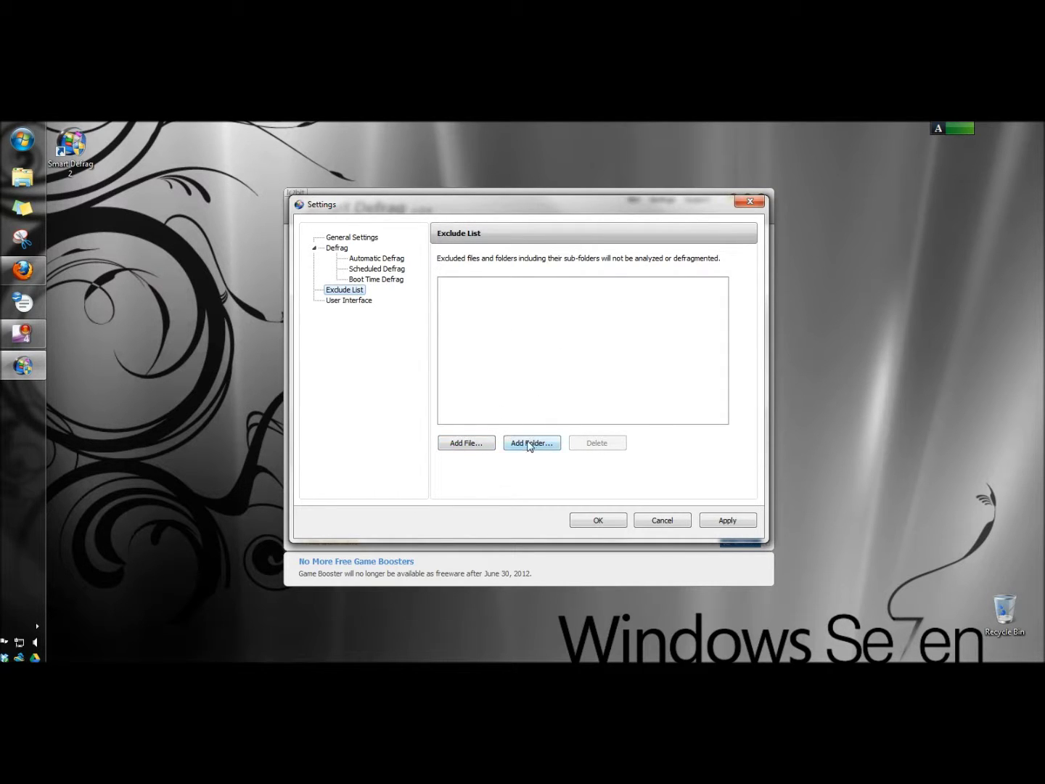
pyautogui.click(348, 301)
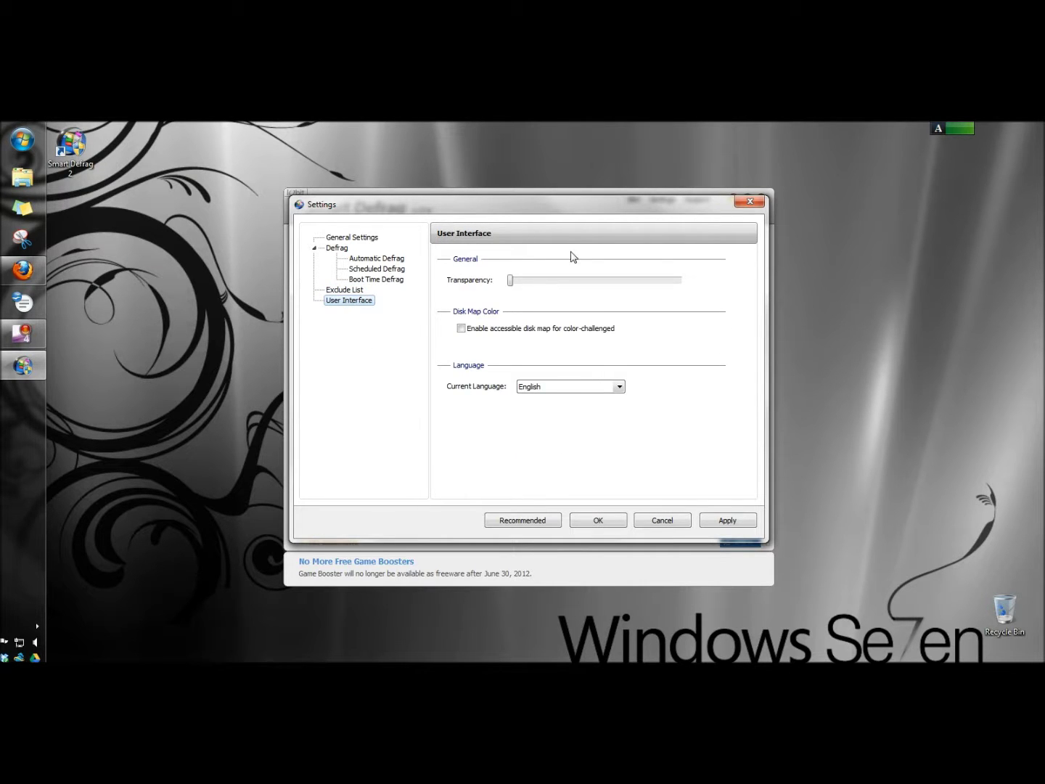
pyautogui.moveTo(557, 206); pyautogui.dragTo(801, 345)
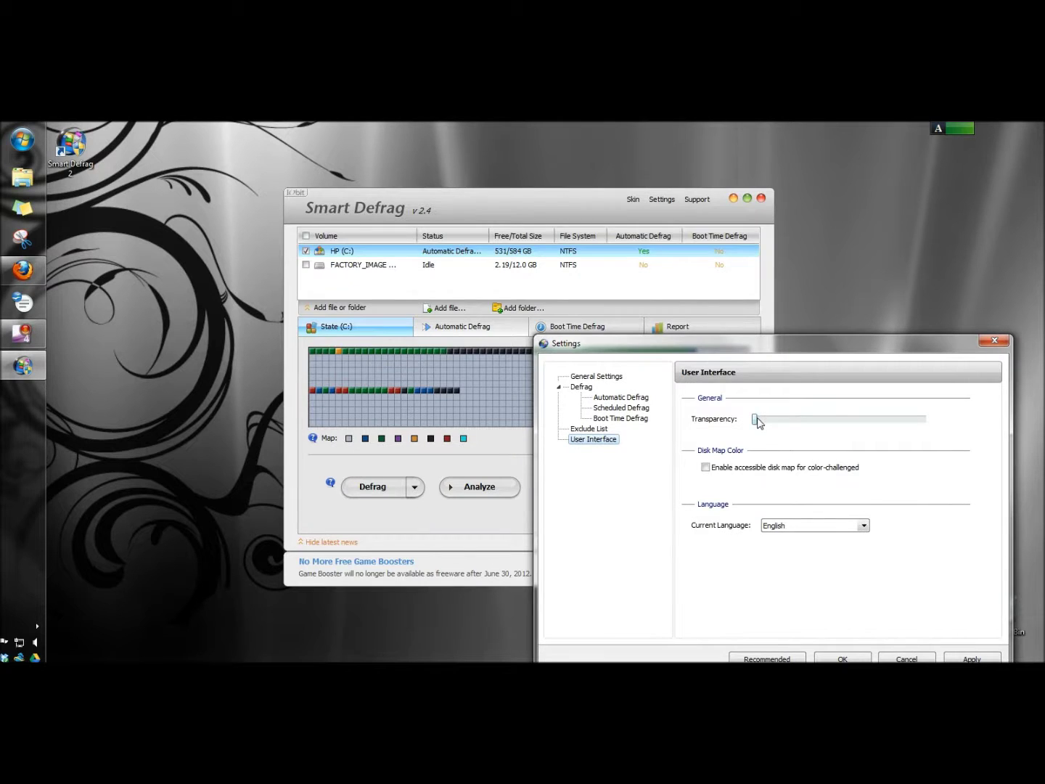
pyautogui.moveTo(754, 419)
pyautogui.mouseDown()
pyautogui.moveTo(957, 427)
pyautogui.moveTo(749, 428)
pyautogui.mouseUp()
pyautogui.click(706, 467)
pyautogui.click(964, 657)
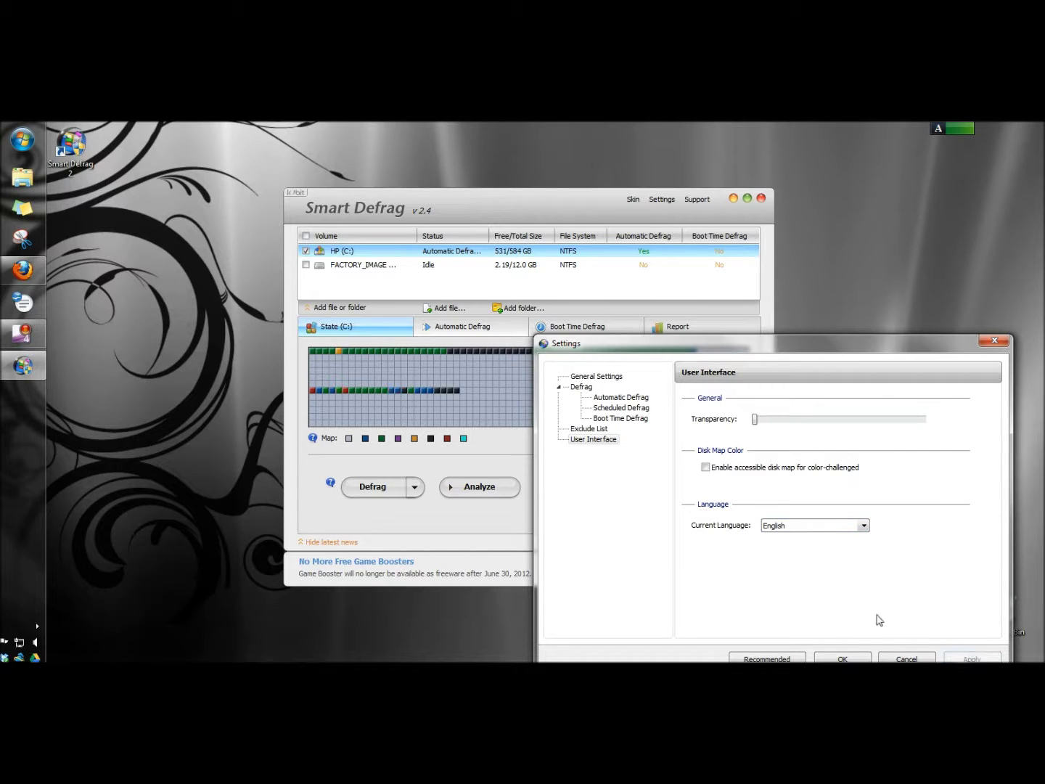
pyautogui.click(840, 658)
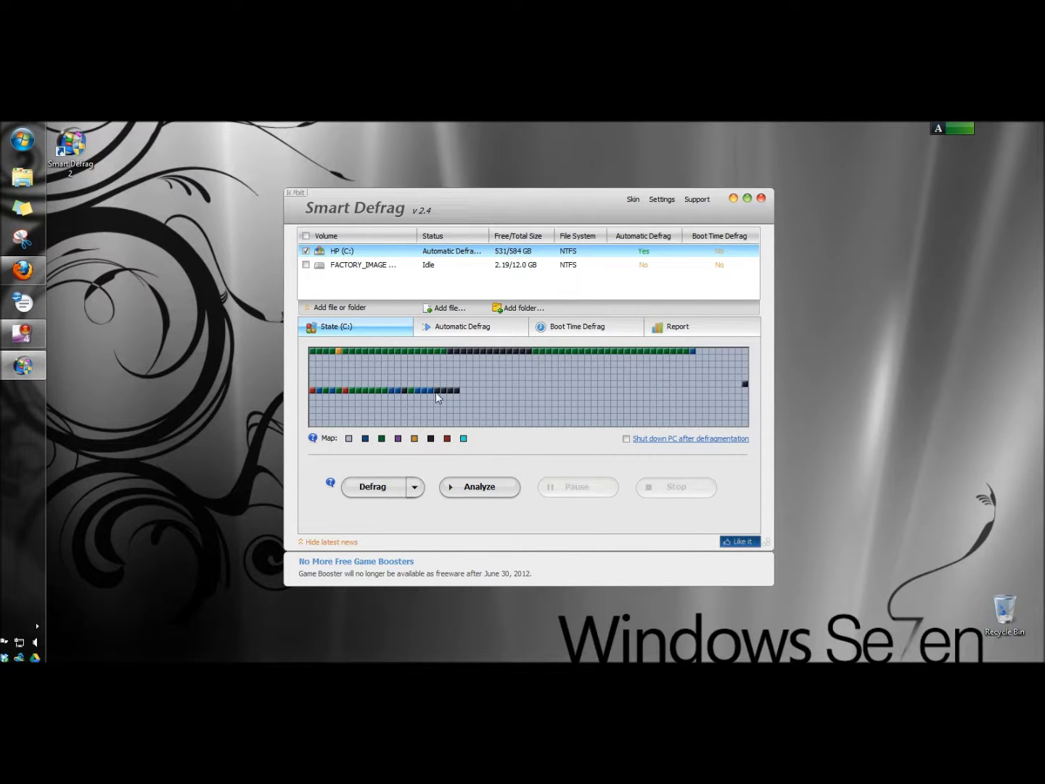
# - Defragment HP (C:), cutting fragmentation from 0.02% to 0.00% in 9 seconds
pyautogui.click(372, 488)
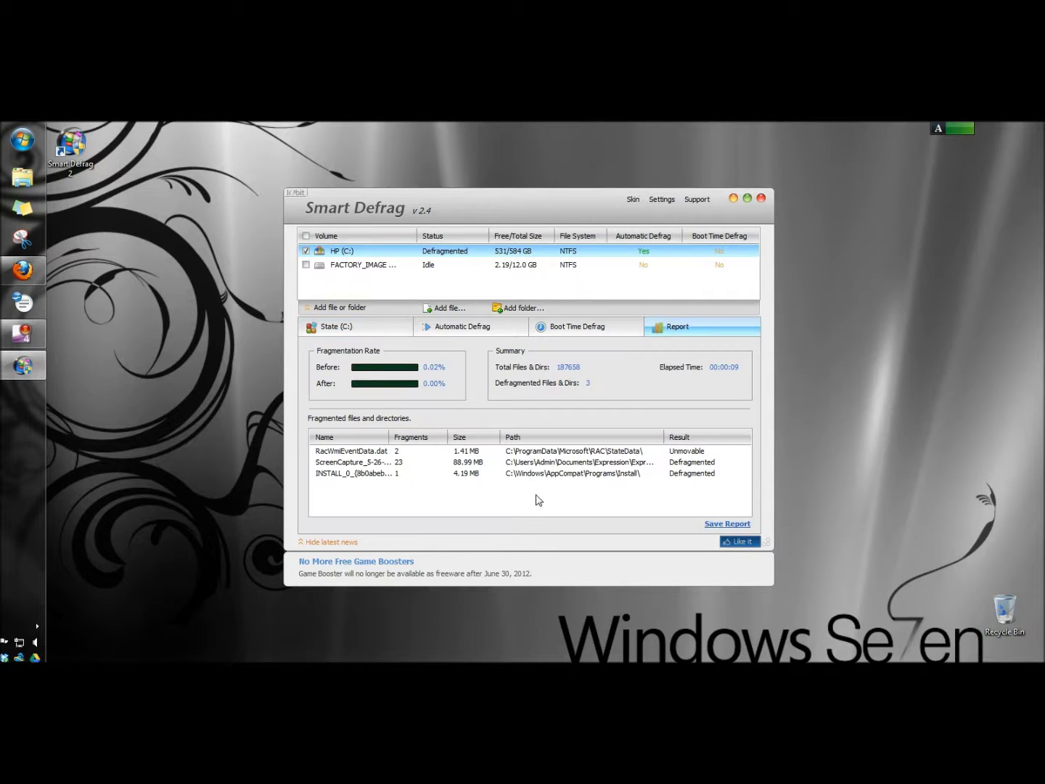